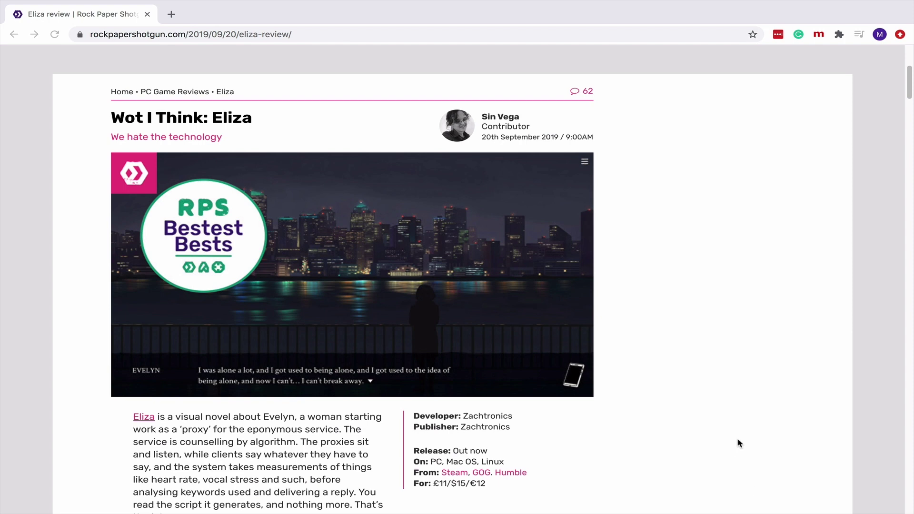
{"action": "scroll", "coordinate": [739, 443], "scroll_direction": "down", "scroll_amount": 2}
{"action": "scroll", "coordinate": [738, 444], "scroll_direction": "down", "scroll_amount": 2}
{"action": "scroll", "coordinate": [739, 443], "scroll_direction": "down", "scroll_amount": 2}
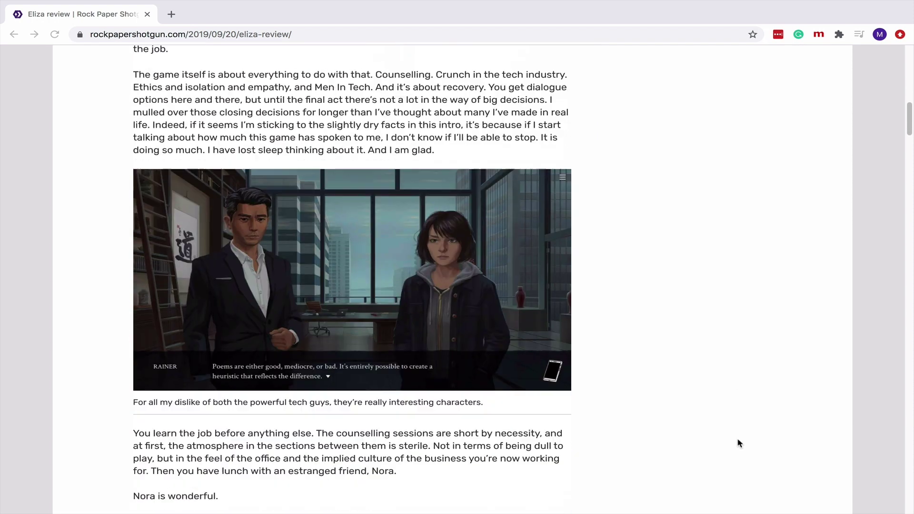
{"action": "scroll", "coordinate": [739, 444], "scroll_direction": "down", "scroll_amount": 3}
{"action": "scroll", "coordinate": [739, 444], "scroll_direction": "down", "scroll_amount": 2}
{"action": "scroll", "coordinate": [738, 443], "scroll_direction": "down", "scroll_amount": 2}
{"action": "scroll", "coordinate": [739, 443], "scroll_direction": "up", "scroll_amount": 1}
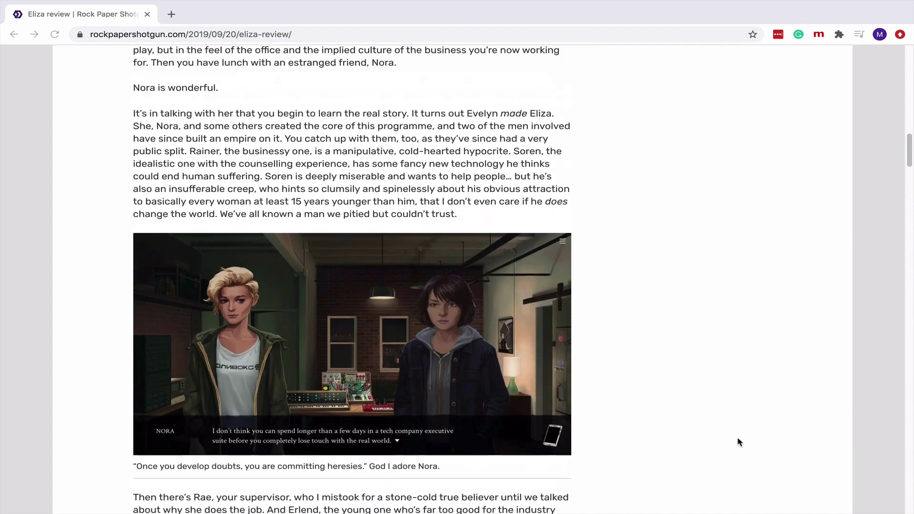
{"action": "scroll", "coordinate": [738, 443], "scroll_direction": "up", "scroll_amount": 5}
{"action": "scroll", "coordinate": [739, 442], "scroll_direction": "up", "scroll_amount": 3}
{"action": "scroll", "coordinate": [739, 443], "scroll_direction": "up", "scroll_amount": 4}
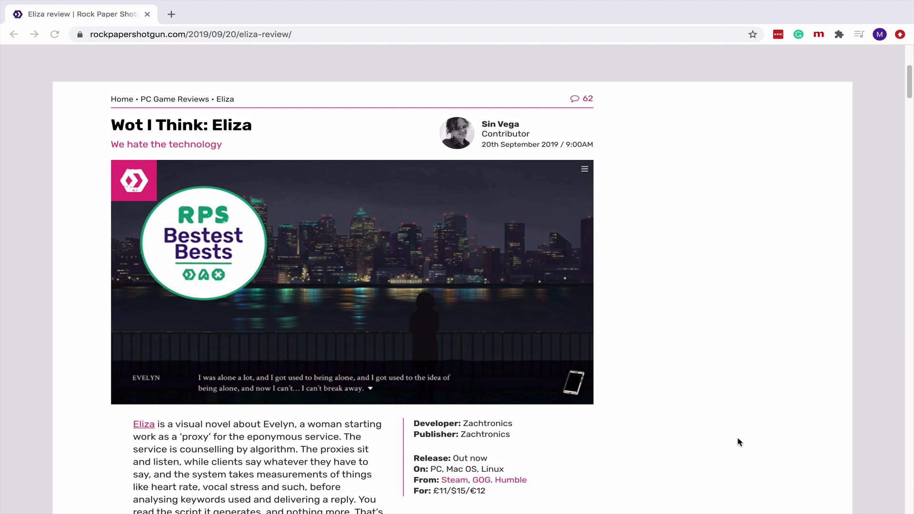
{"action": "scroll", "coordinate": [739, 443], "scroll_direction": "down", "scroll_amount": 6}
{"action": "scroll", "coordinate": [739, 442], "scroll_direction": "down", "scroll_amount": 3}
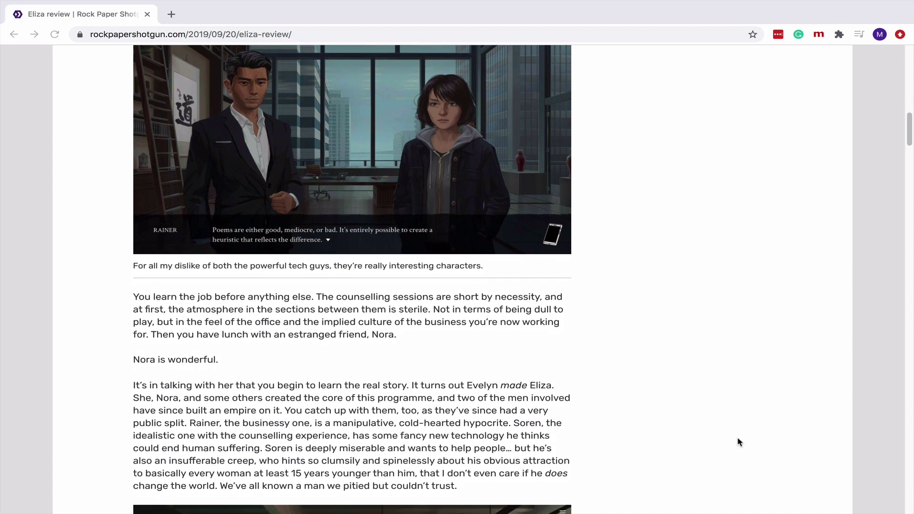
{"action": "scroll", "coordinate": [739, 442], "scroll_direction": "up", "scroll_amount": 9}
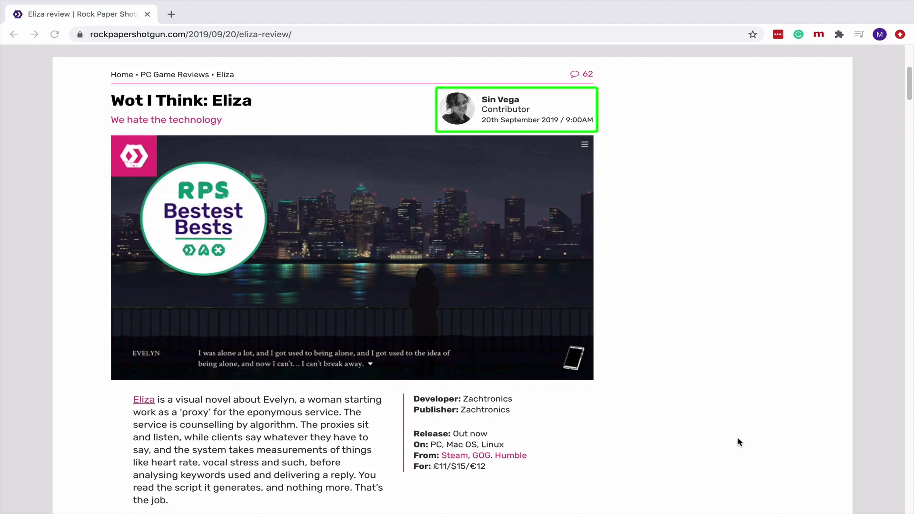
{"action": "scroll", "coordinate": [739, 442], "scroll_direction": "down", "scroll_amount": 1}
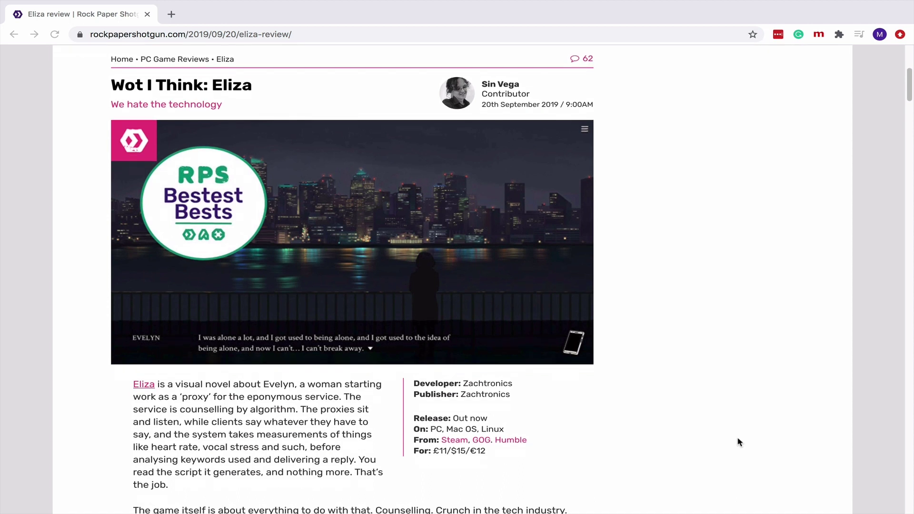
{"action": "scroll", "coordinate": [739, 442], "scroll_direction": "down", "scroll_amount": 3}
{"action": "scroll", "coordinate": [738, 442], "scroll_direction": "down", "scroll_amount": 1}
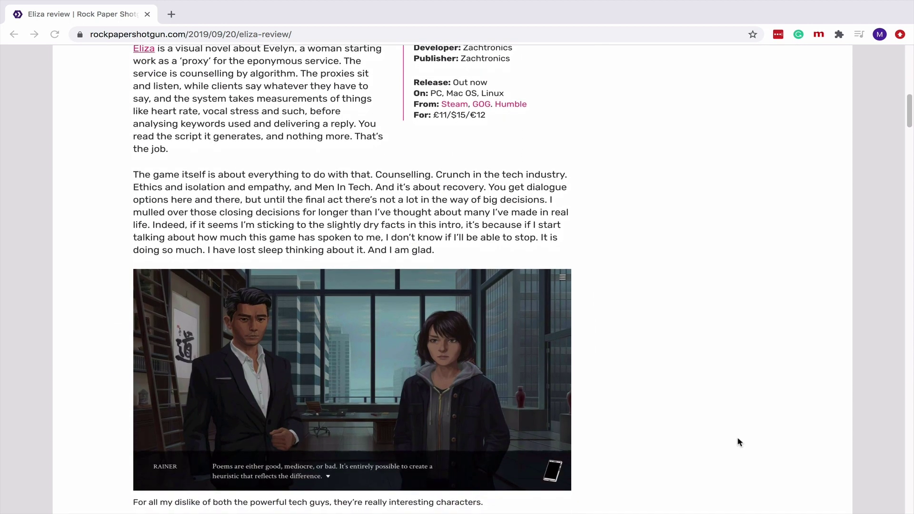
{"action": "scroll", "coordinate": [739, 442], "scroll_direction": "up", "scroll_amount": 1}
{"action": "scroll", "coordinate": [739, 442], "scroll_direction": "up", "scroll_amount": 2}
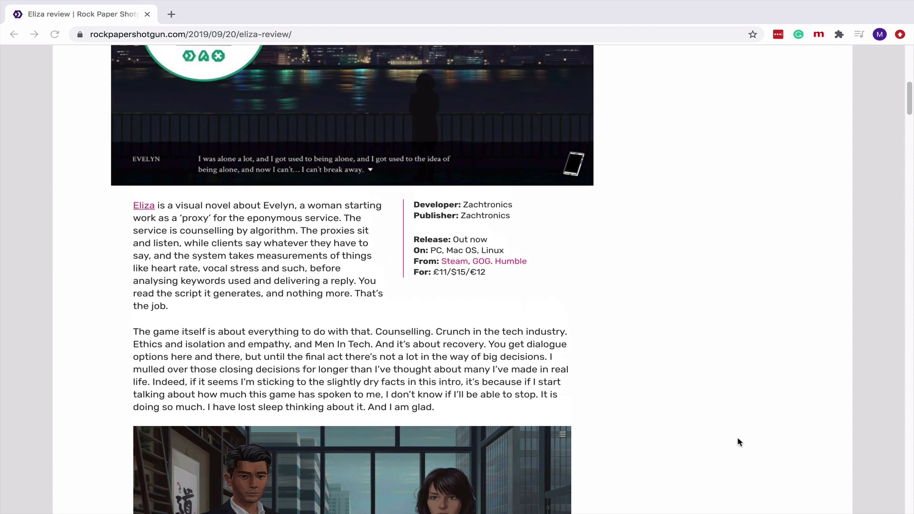
{"action": "scroll", "coordinate": [738, 442], "scroll_direction": "up", "scroll_amount": 1}
{"action": "scroll", "coordinate": [738, 442], "scroll_direction": "up", "scroll_amount": 1}
{"action": "scroll", "coordinate": [739, 442], "scroll_direction": "up", "scroll_amount": 1}
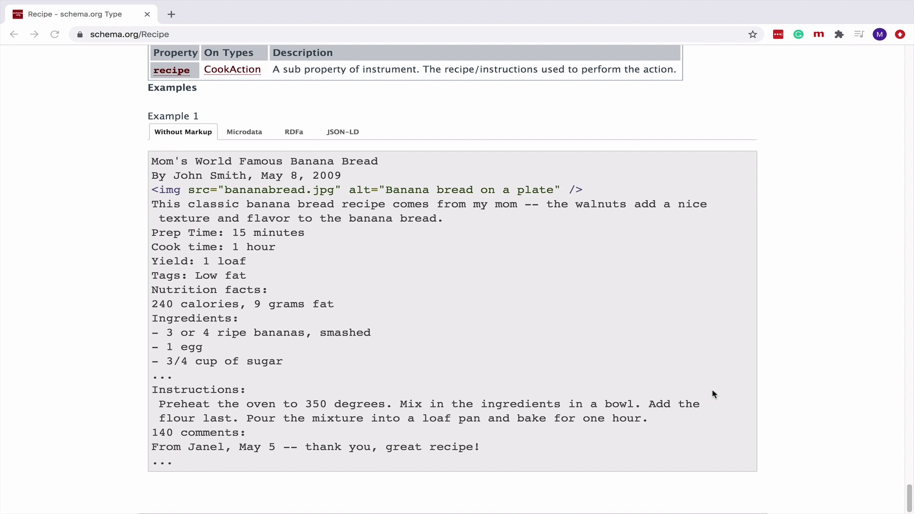
Show the banana bread example as Microdata, then switch it to the RDFa version.
{"action": "left_click", "coordinate": [244, 134]}
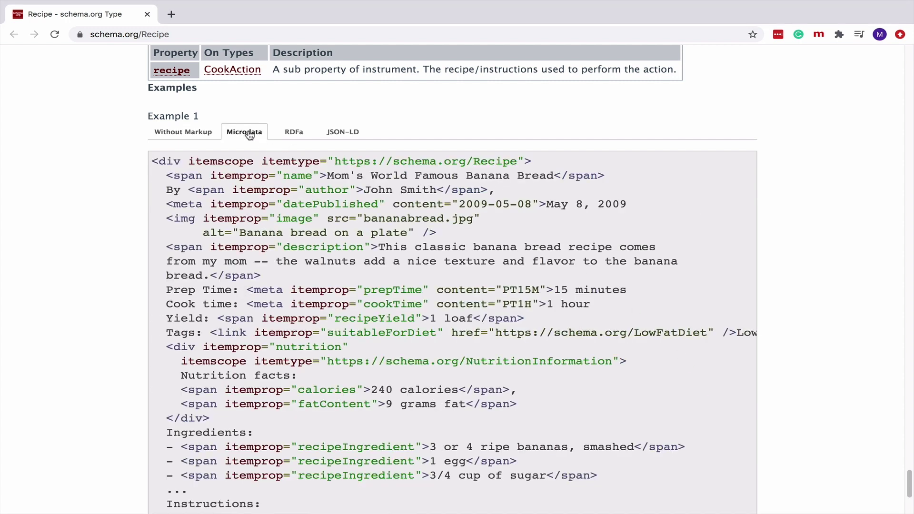
{"action": "left_click", "coordinate": [291, 136]}
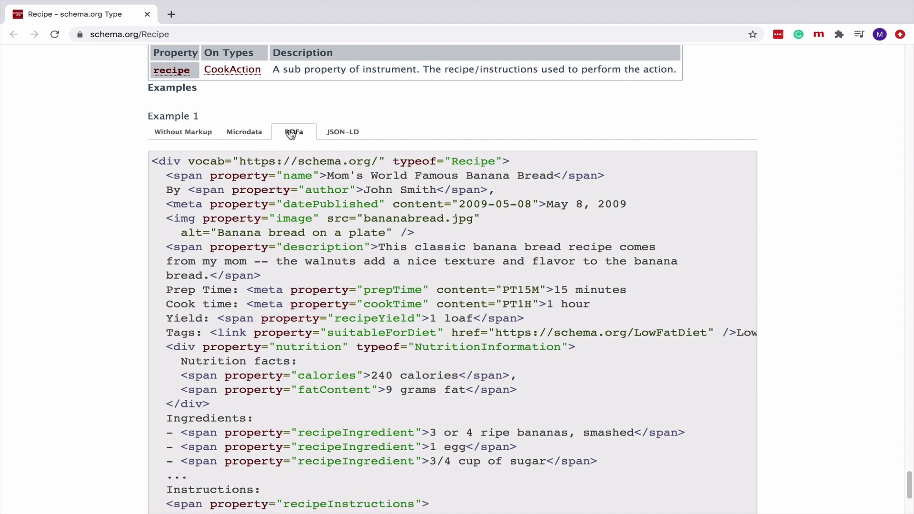
{"action": "left_click", "coordinate": [356, 136]}
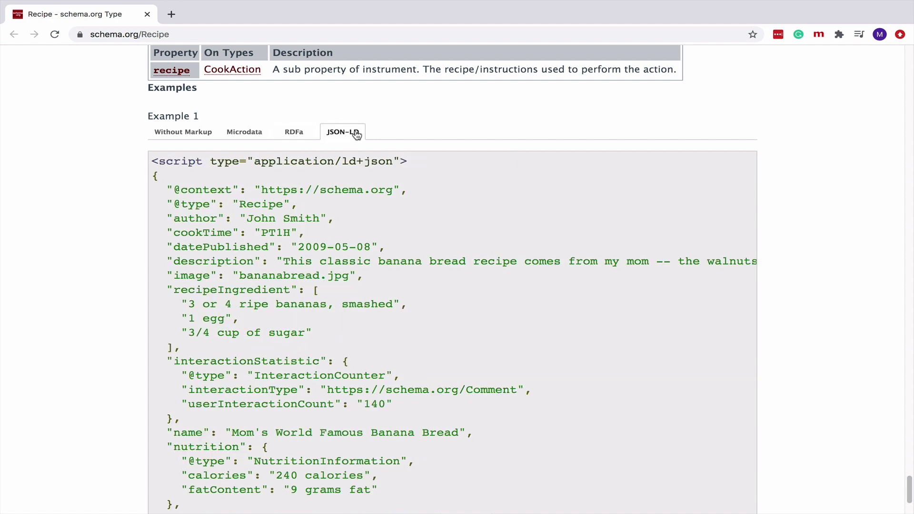